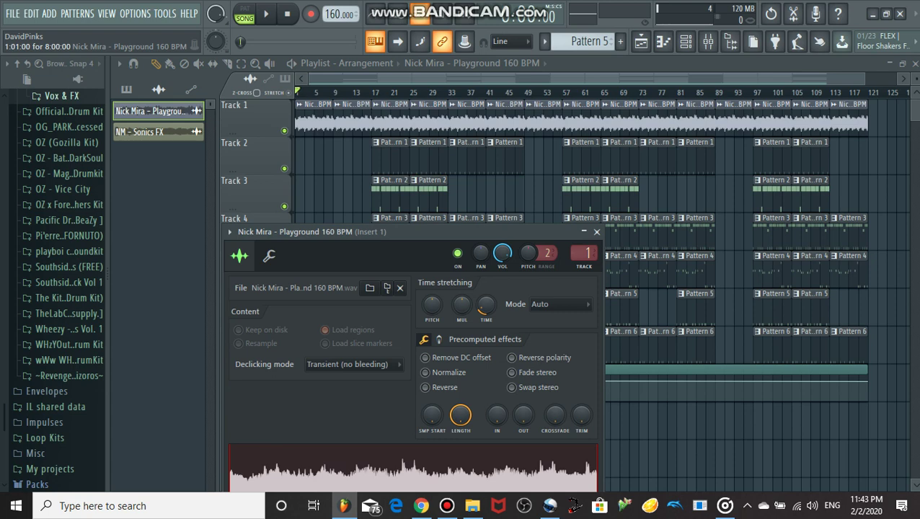
Move the audio sample's settings window aside and minimize it, and play the full arrangement from bar 1 before stopping playback
drag(432, 232, 367, 96)
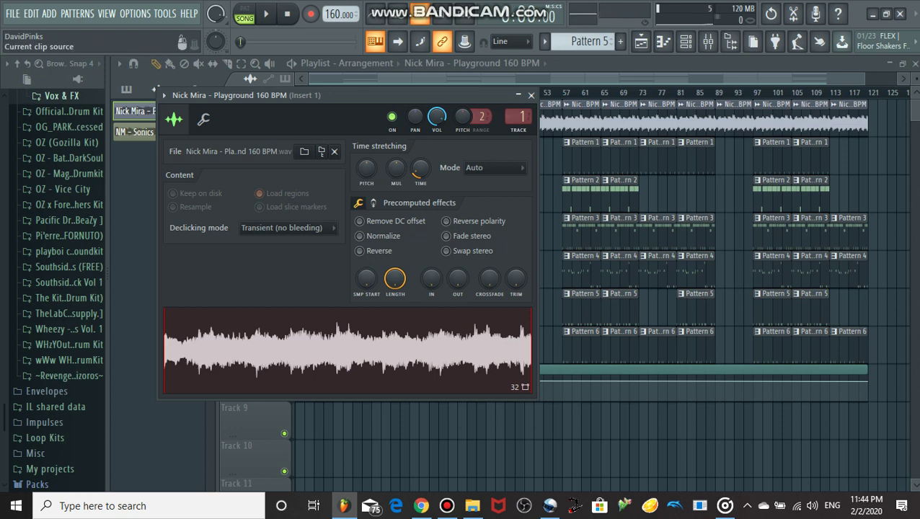
click(518, 95)
drag(315, 93, 297, 93)
key(space)
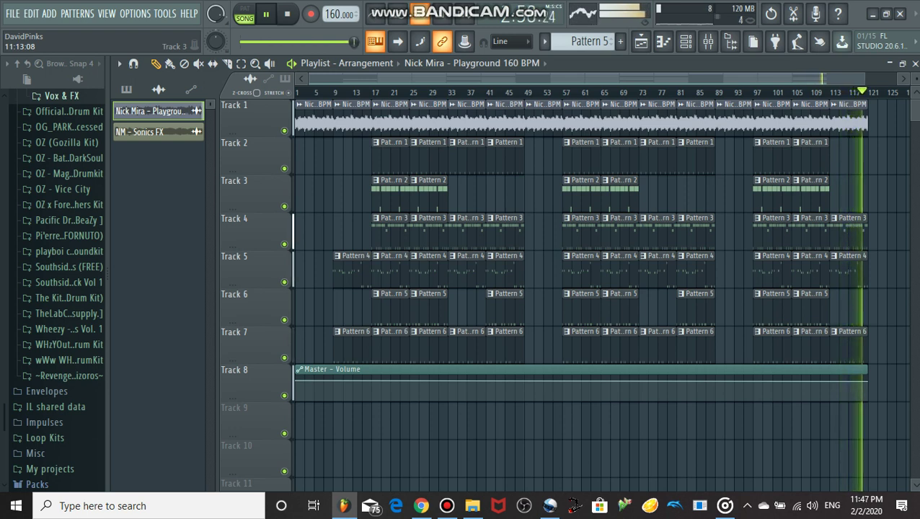
key(space)
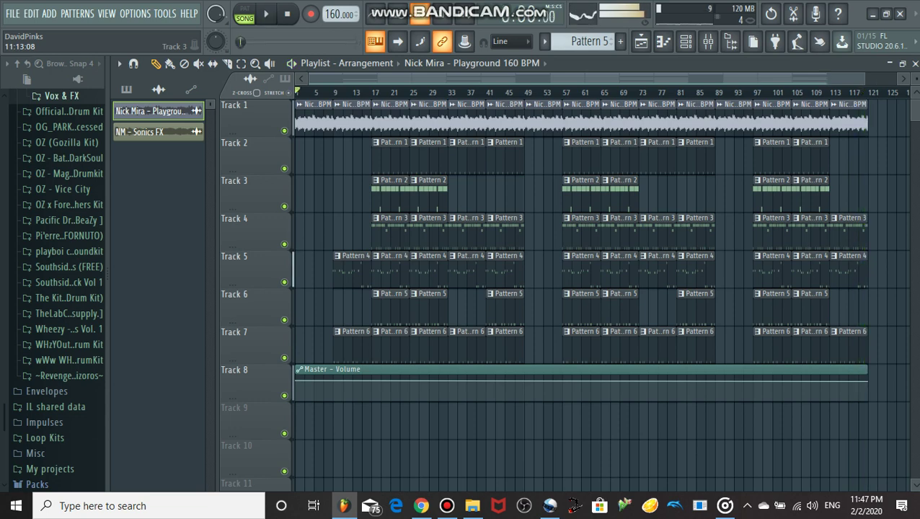
Show Pattern 1's snare notes in the piano roll, and play Pattern 2 with its NM - Belt OH channel displayed
double_click(390, 155)
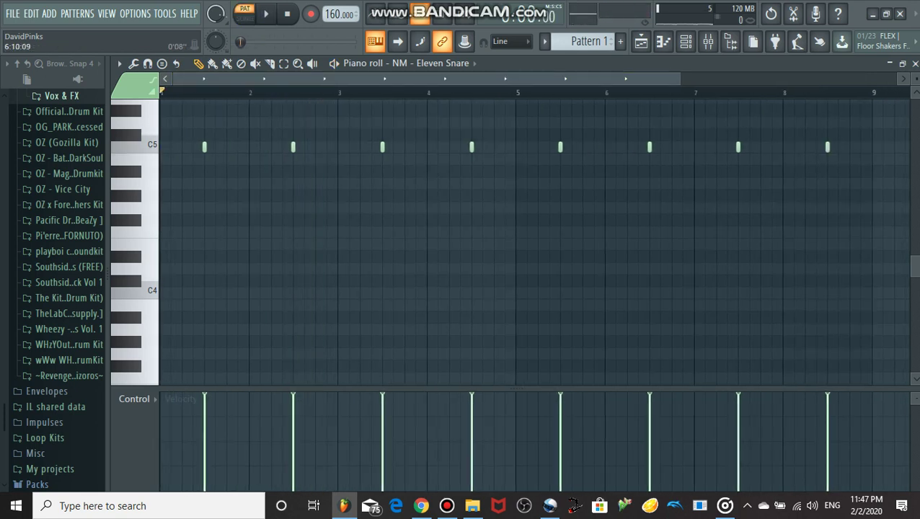
scroll(589, 42, down, 1)
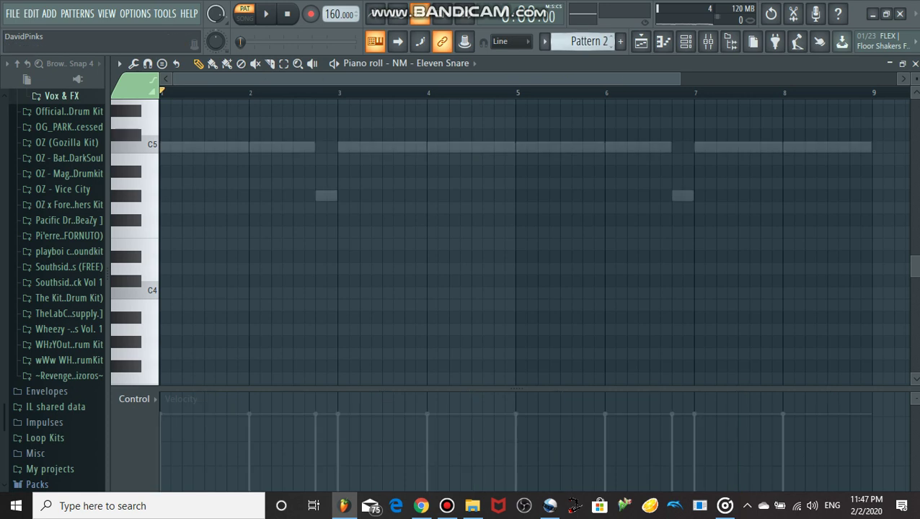
click(433, 63)
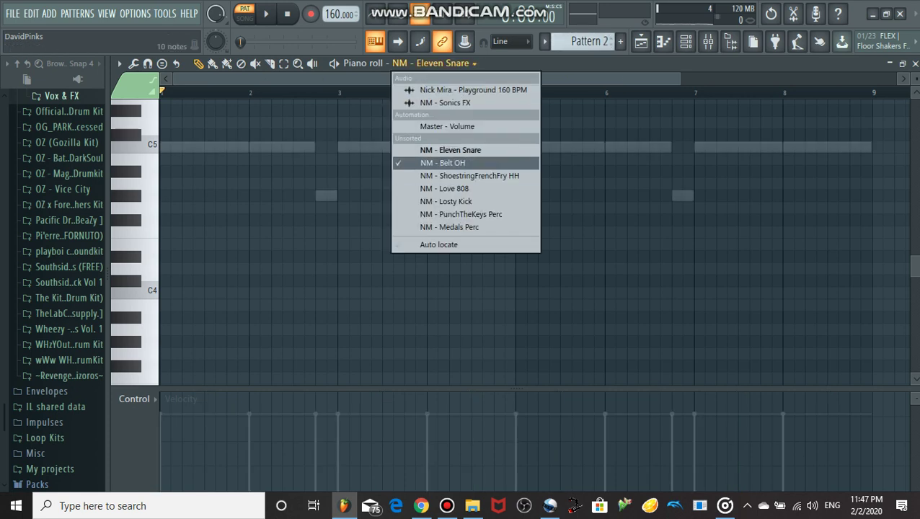
click(443, 163)
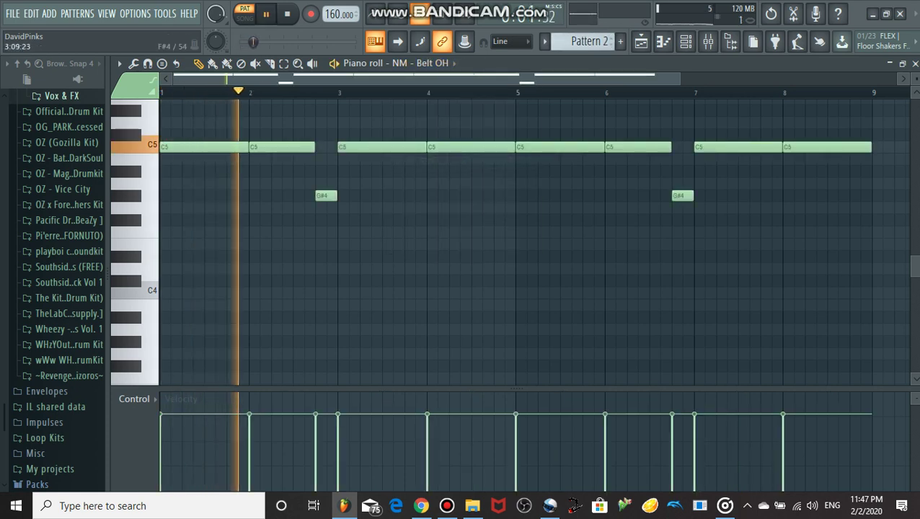
key(space)
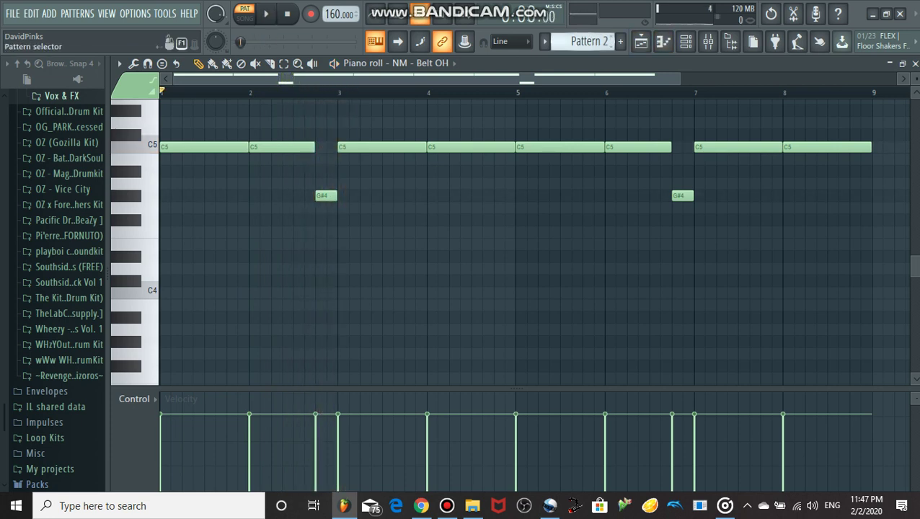
Switch to Pattern 3, display the NM - ShoestringFrenchFry HH notes, and audition the hi-hat pattern
scroll(589, 41, down, 1)
click(424, 63)
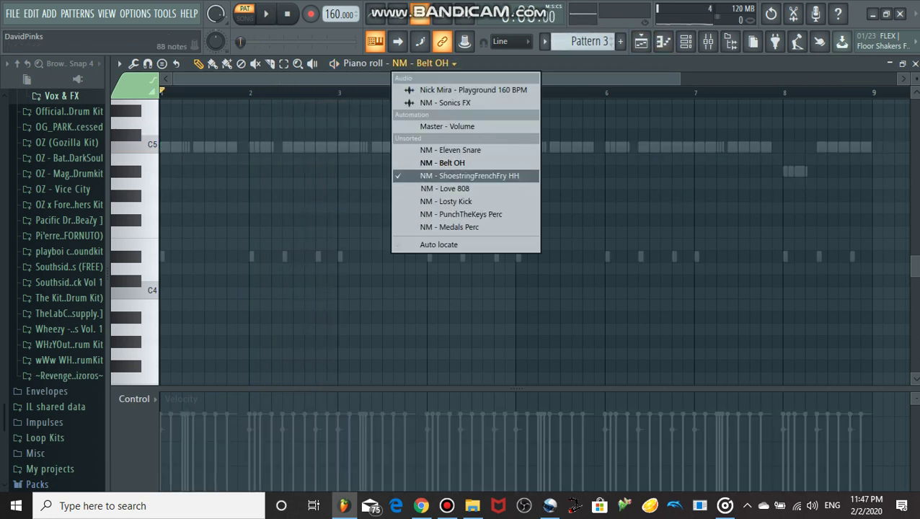
click(469, 176)
key(space)
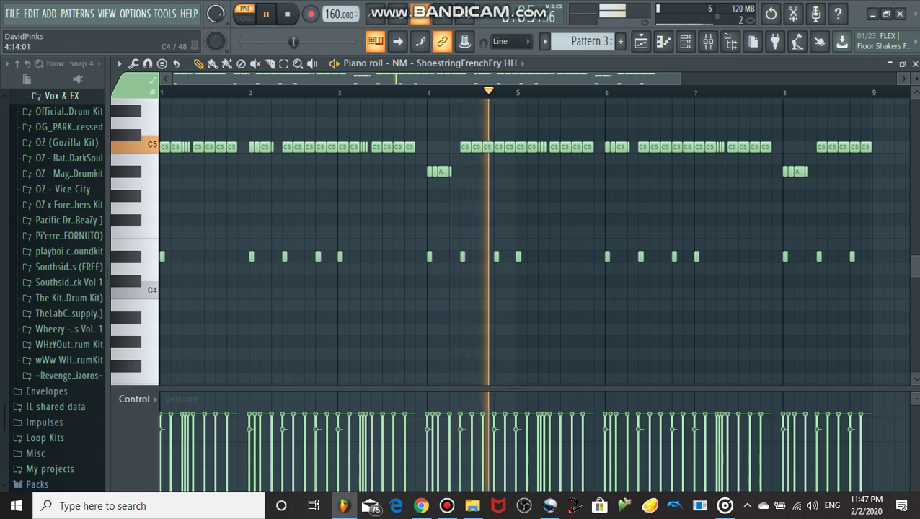
key(space)
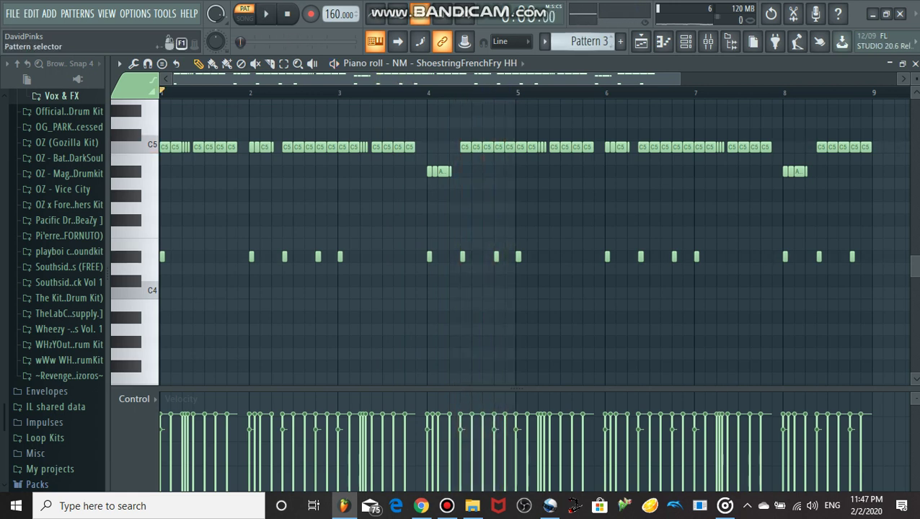
Switch to Pattern 4, display the NM - Love 808 notes, and audition the bass pattern
scroll(589, 41, down, 1)
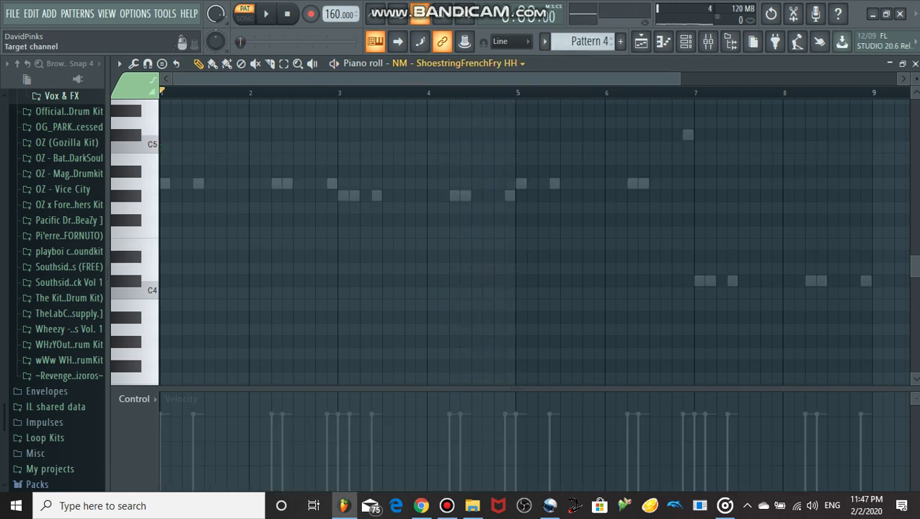
click(456, 63)
click(445, 188)
key(space)
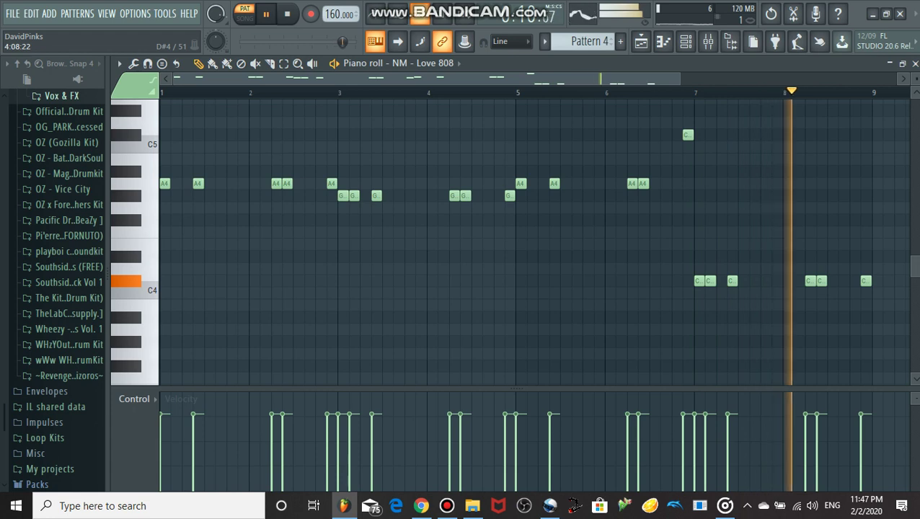
key(space)
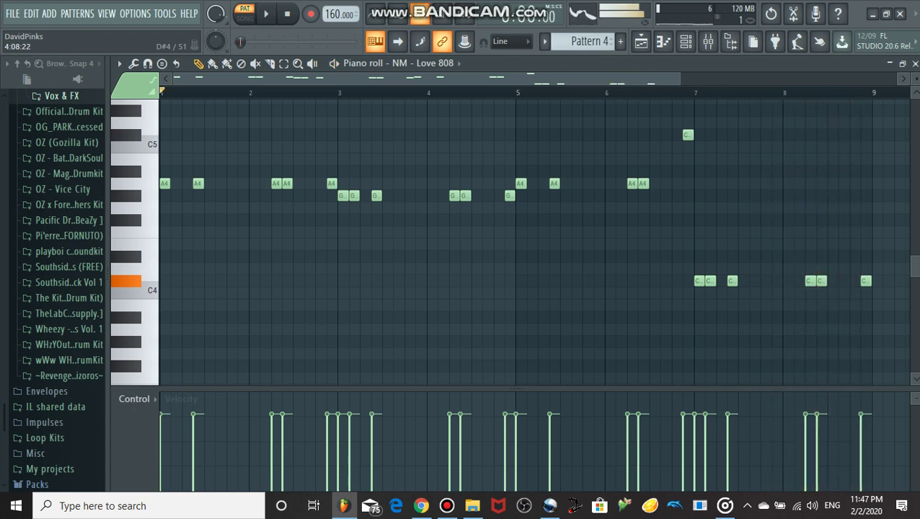
Switch to Pattern 5, display the NM - Losty Kick notes, and audition the kick pattern
click(611, 38)
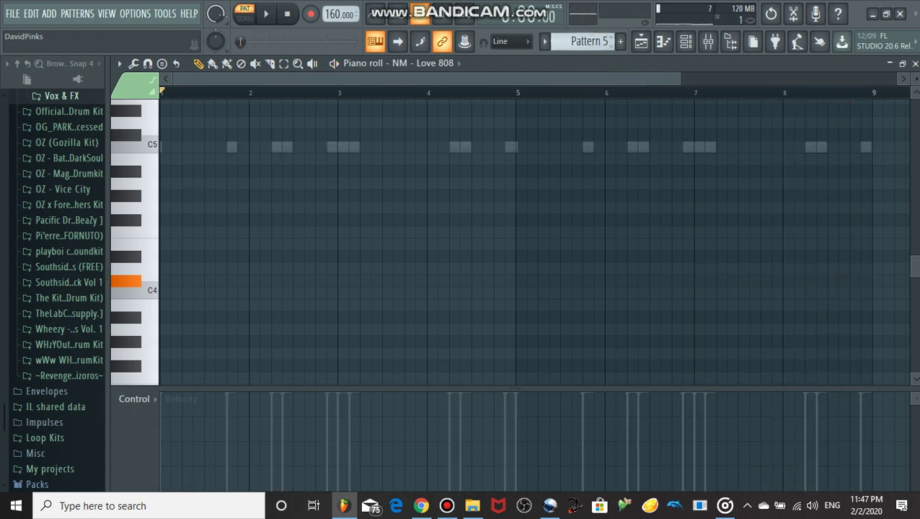
click(425, 64)
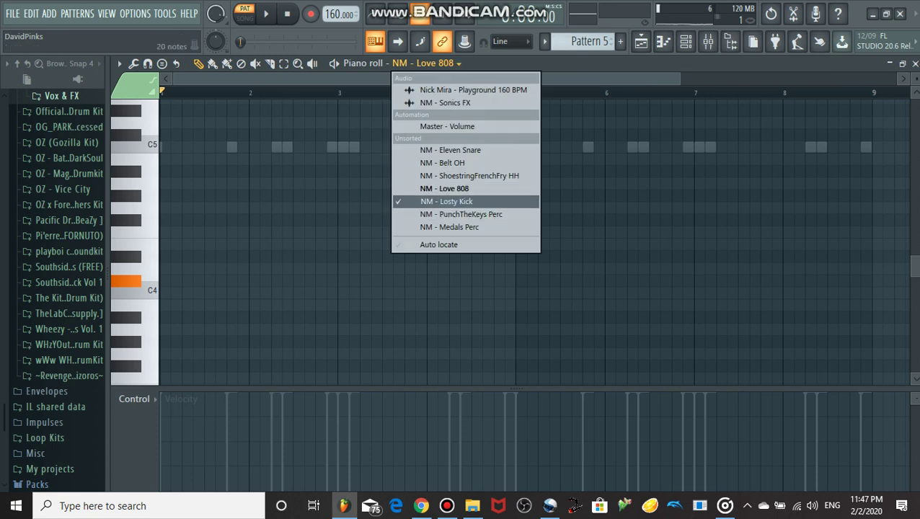
click(446, 201)
key(space)
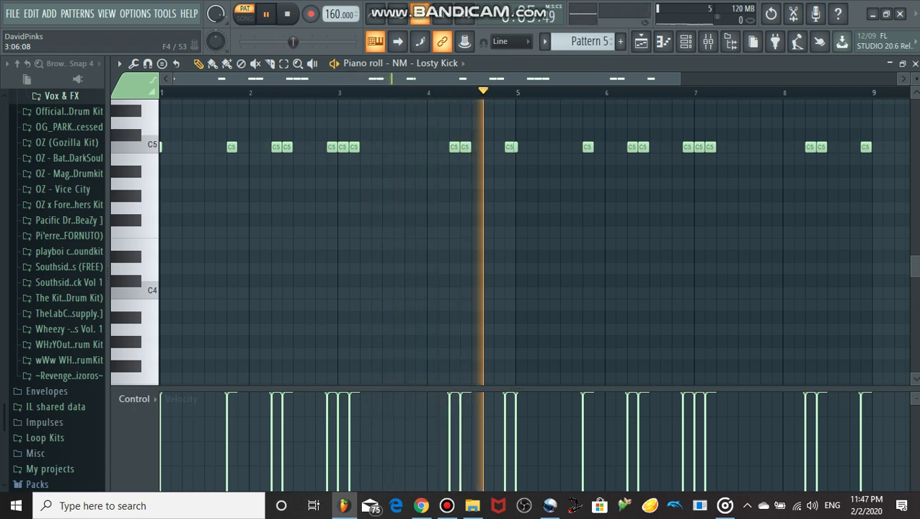
key(space)
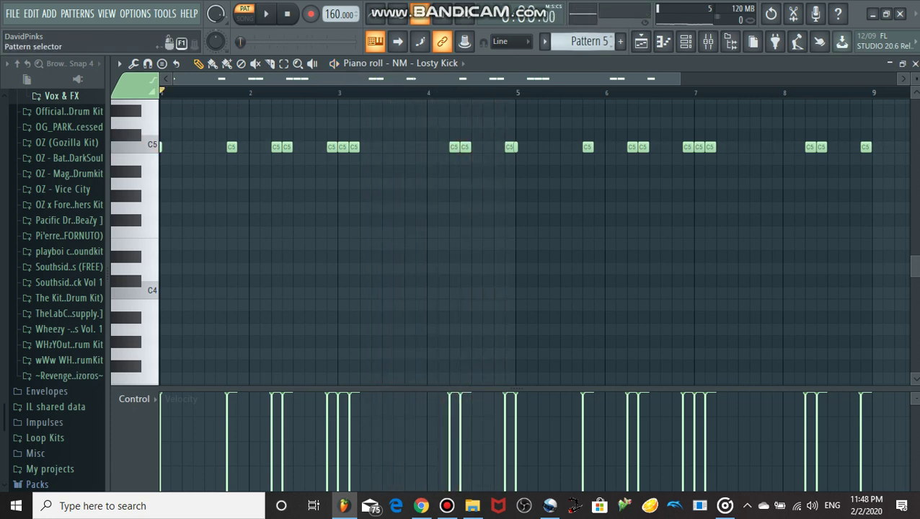
Play Pattern 6 while viewing its NM - PunchTheKeys Perc notes and its NM - Medals Perc notes, and stop playback
scroll(581, 41, up, 1)
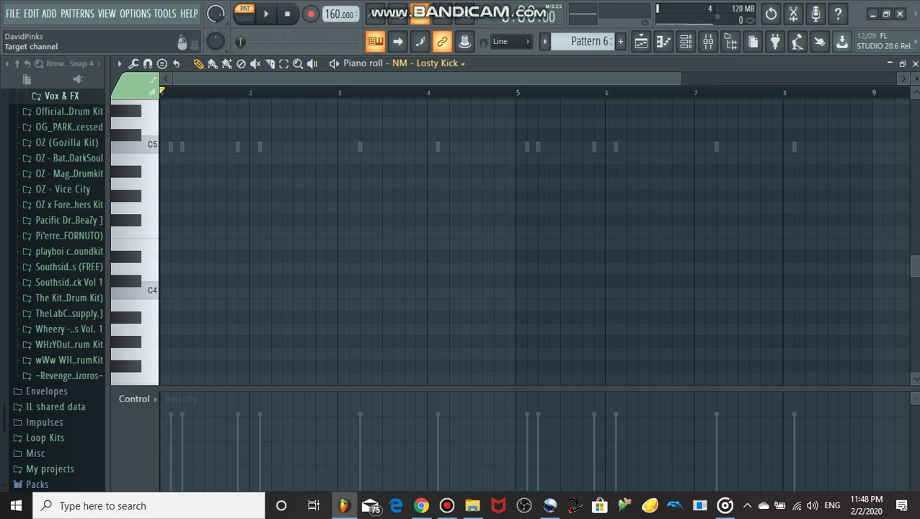
click(432, 63)
click(461, 214)
key(space)
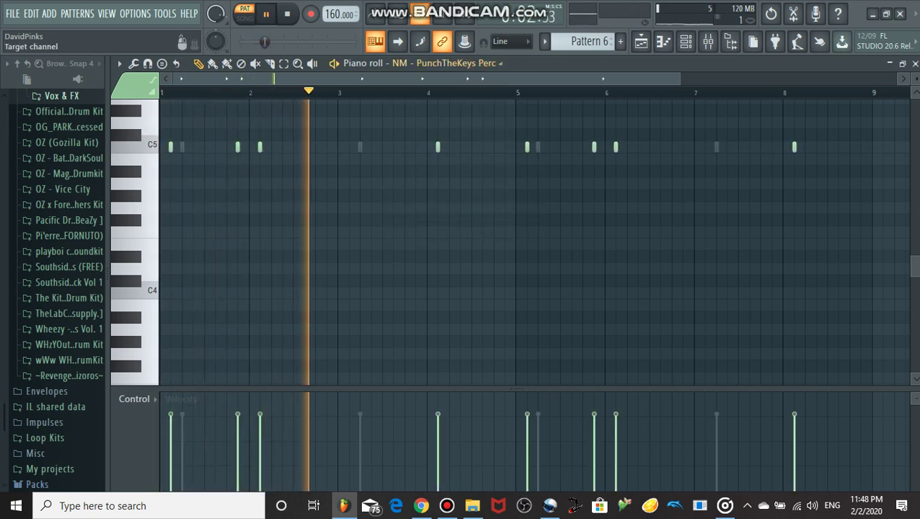
click(447, 64)
click(449, 227)
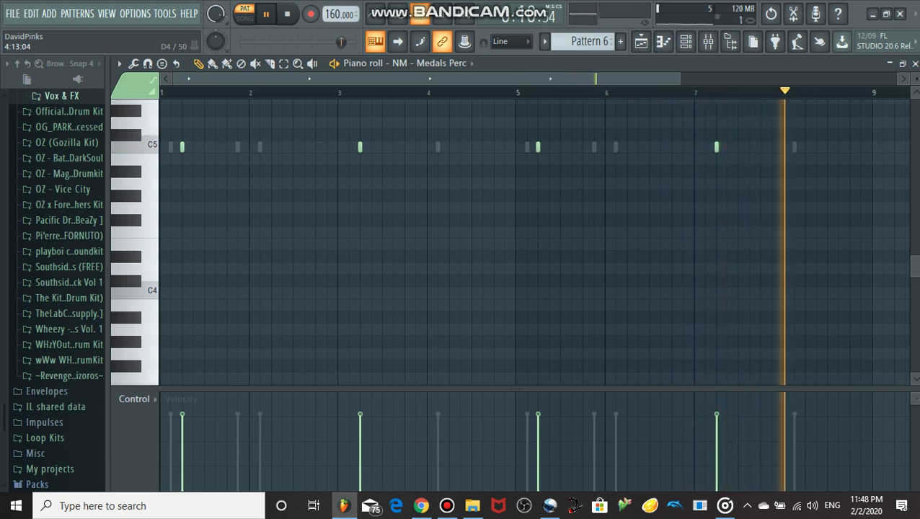
key(space)
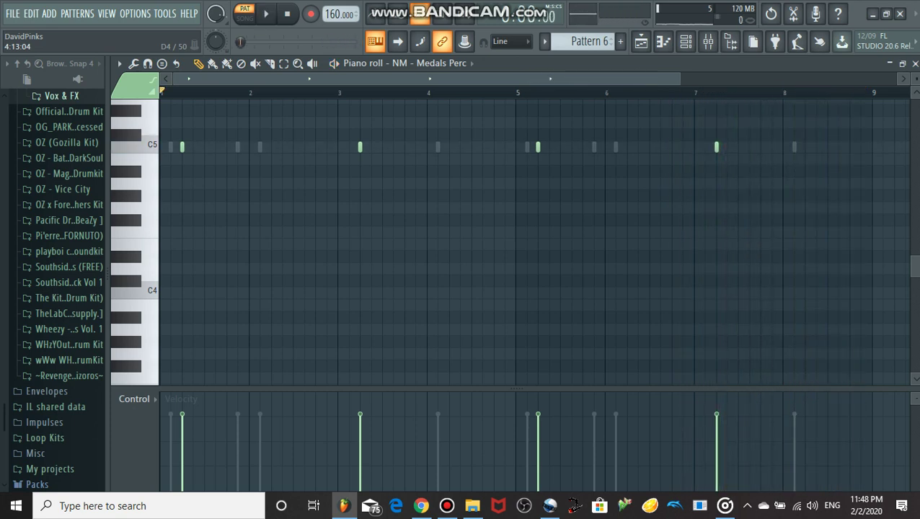